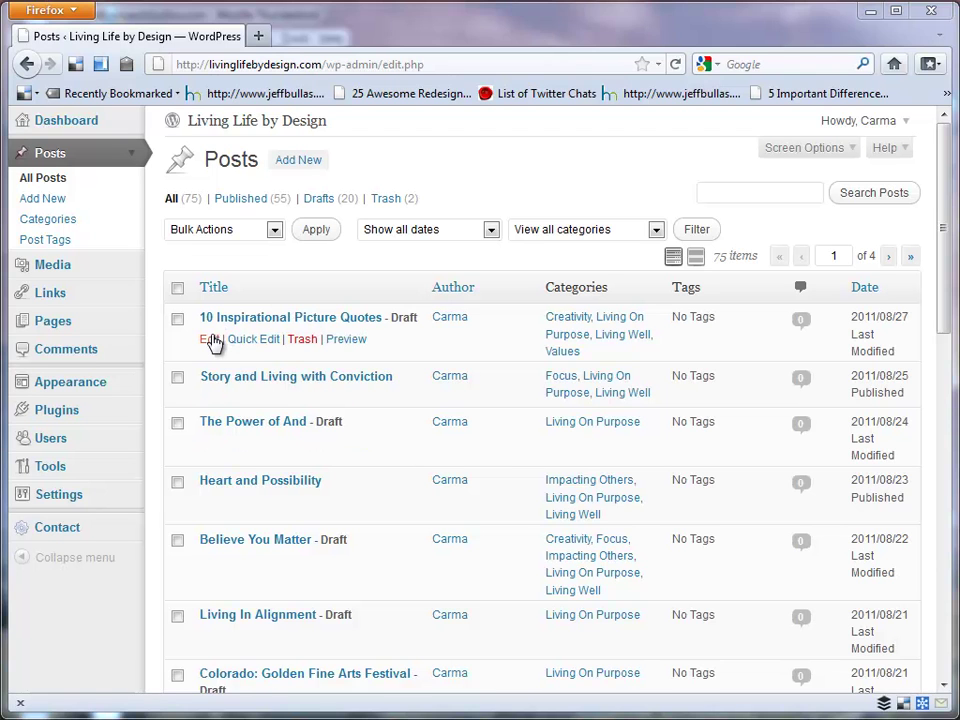
- Open the draft post "10 Inspirational Picture Quotes" for editing and review the categories available to it
left_click(213, 340)
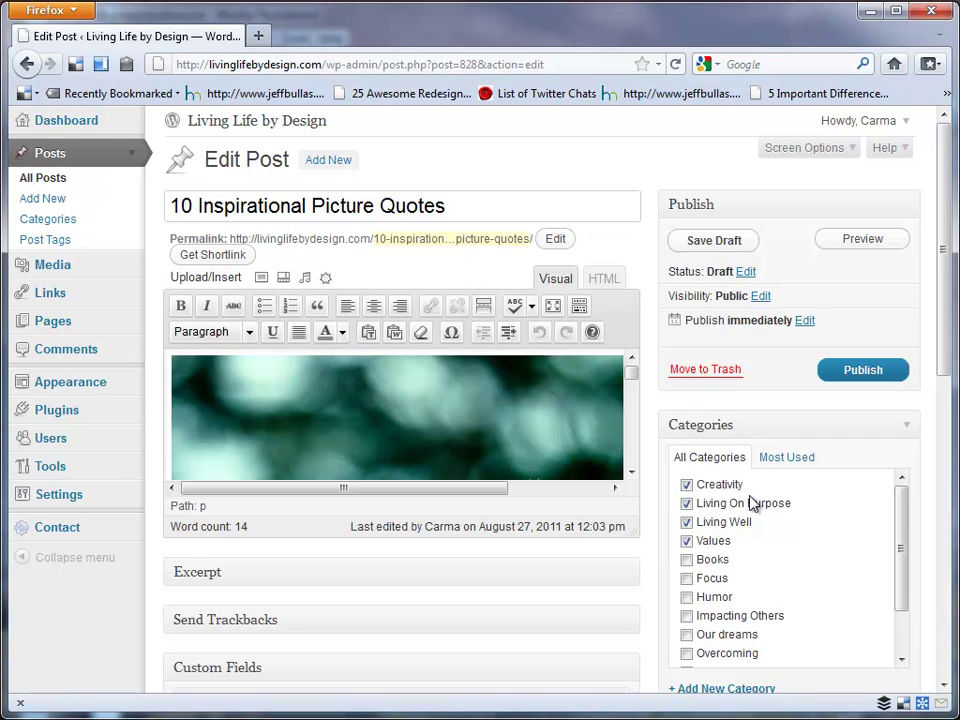
left_click_drag(945, 372, 952, 448)
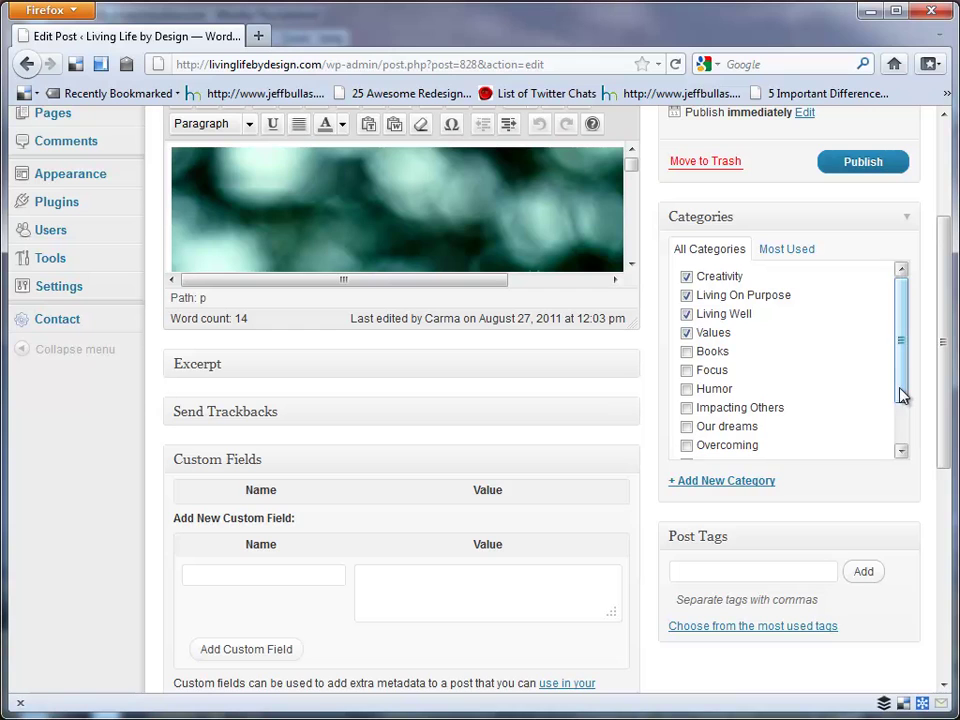
left_click_drag(903, 396, 904, 463)
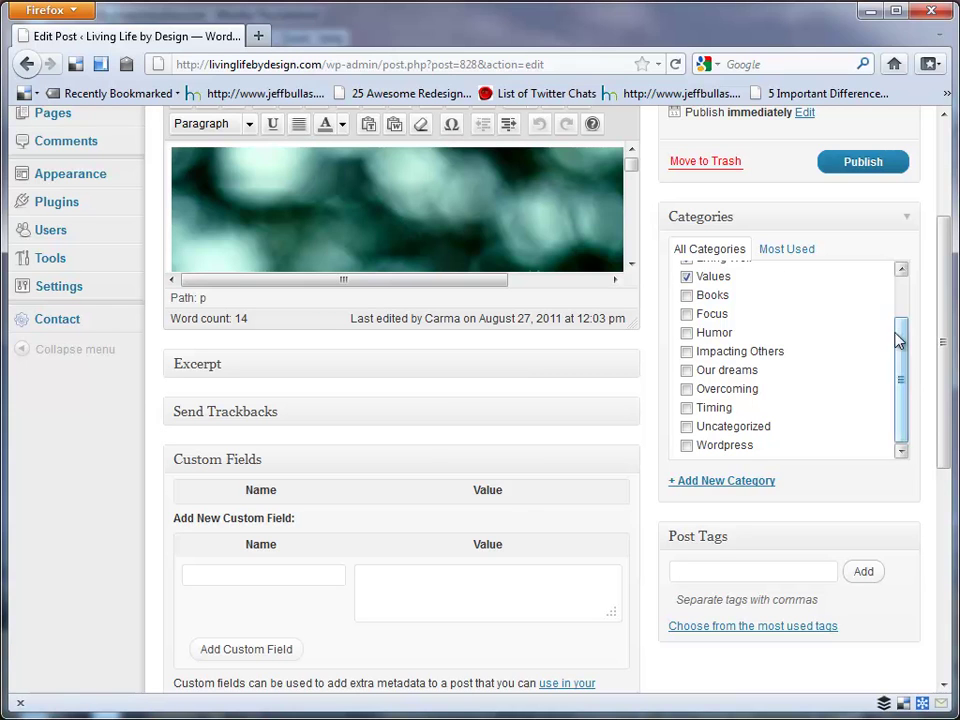
left_click_drag(902, 375, 894, 298)
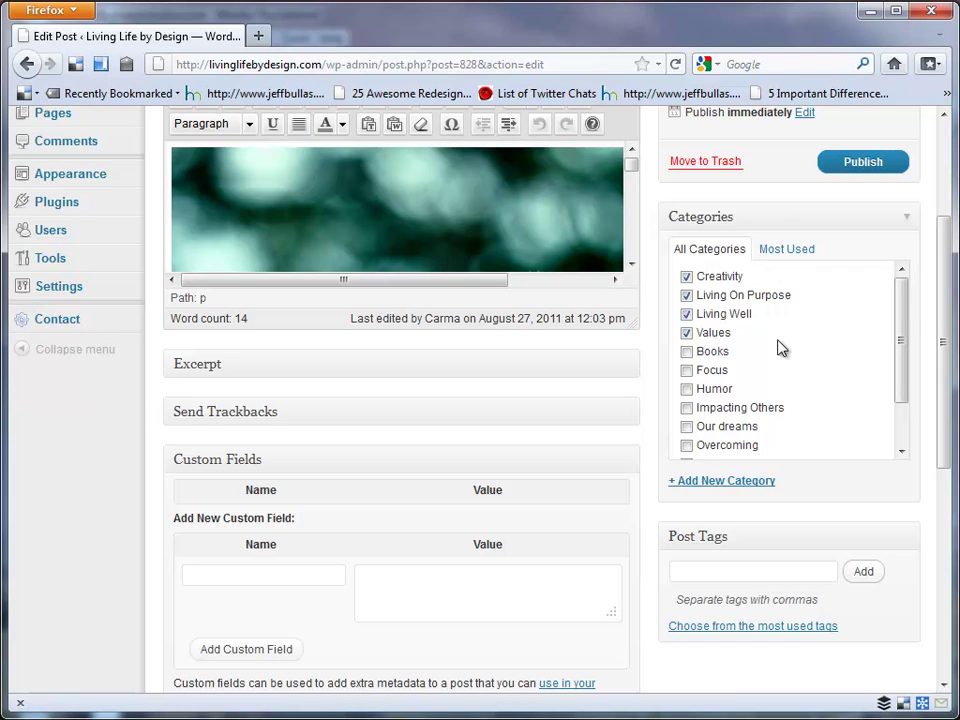
left_click_drag(938, 316, 923, 193)
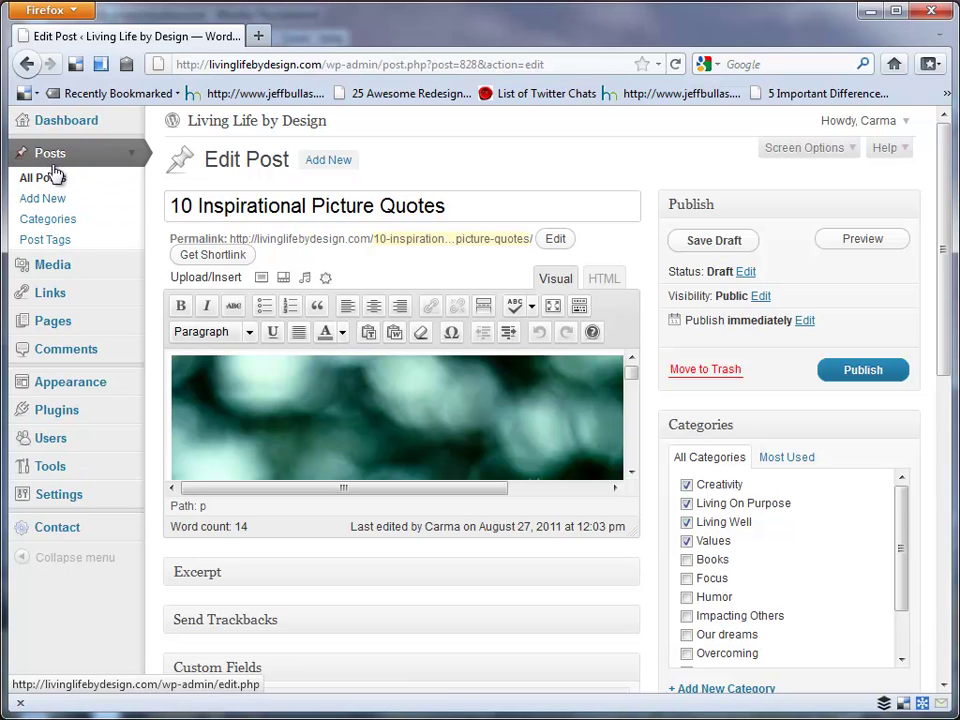
- Try to add a new category named "Wordpress" with the parent set to None on the post categories page
left_click(55, 228)
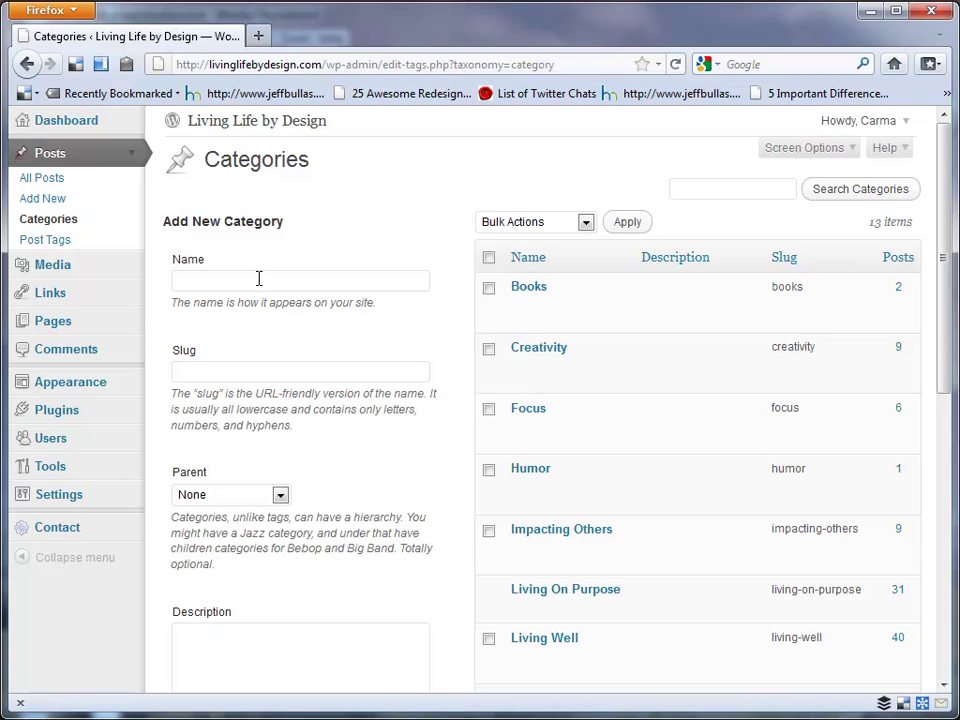
type("W")
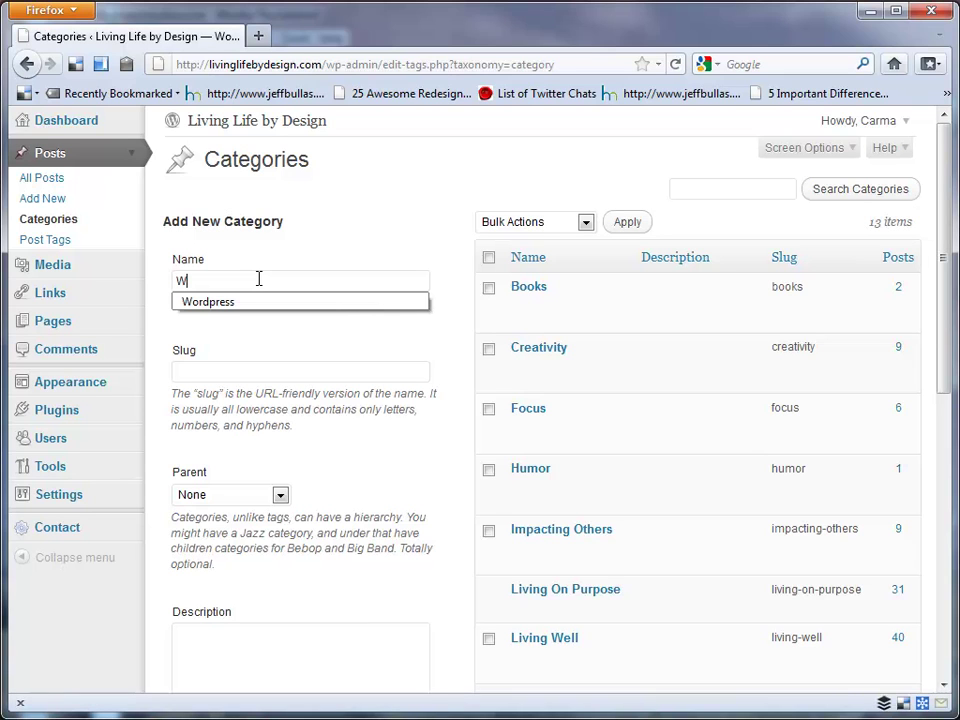
type("ordpress")
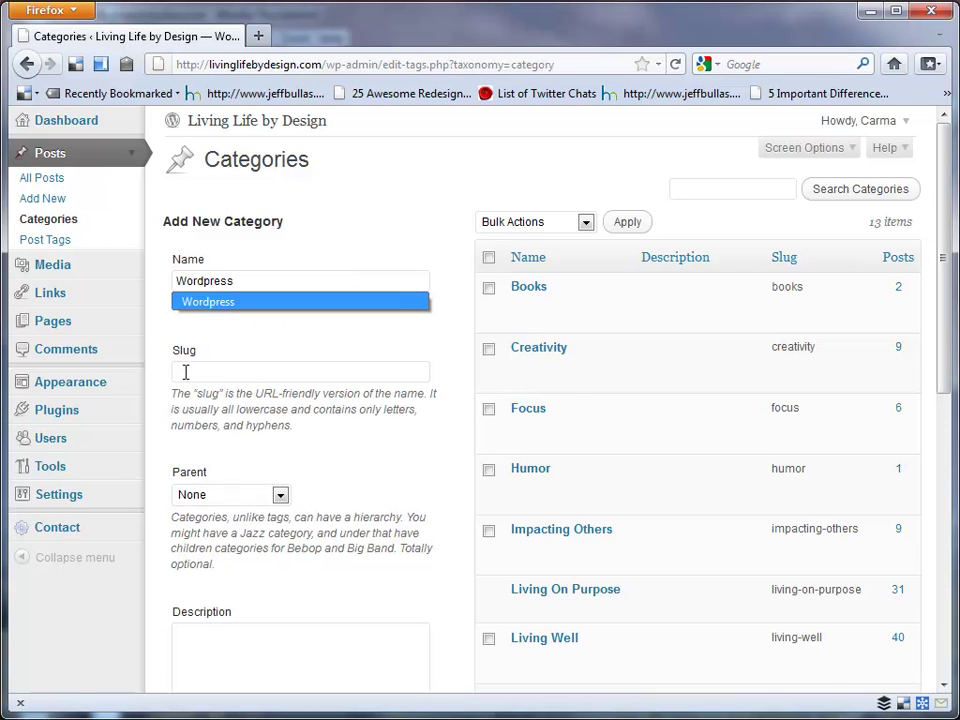
scroll(949, 390, "down", 3)
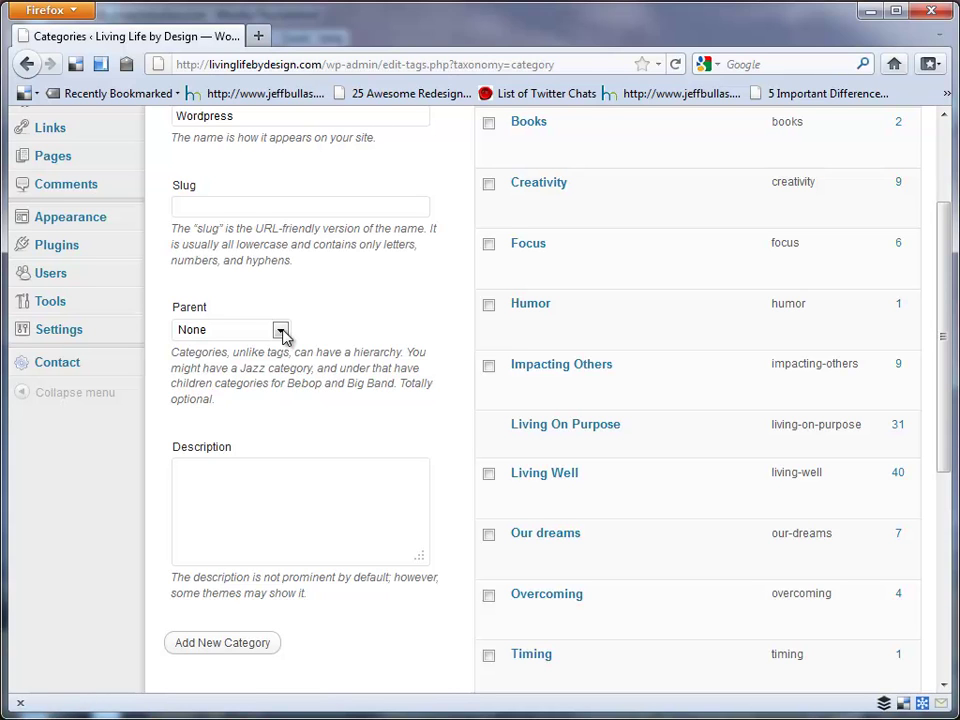
left_click(281, 331)
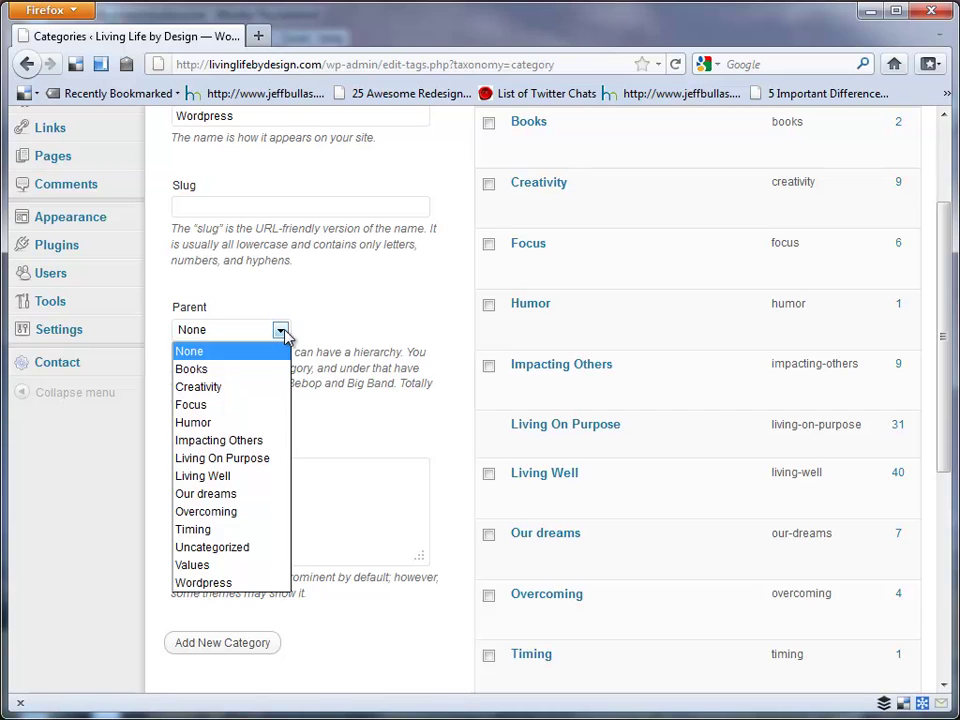
left_click(281, 332)
left_click(292, 499)
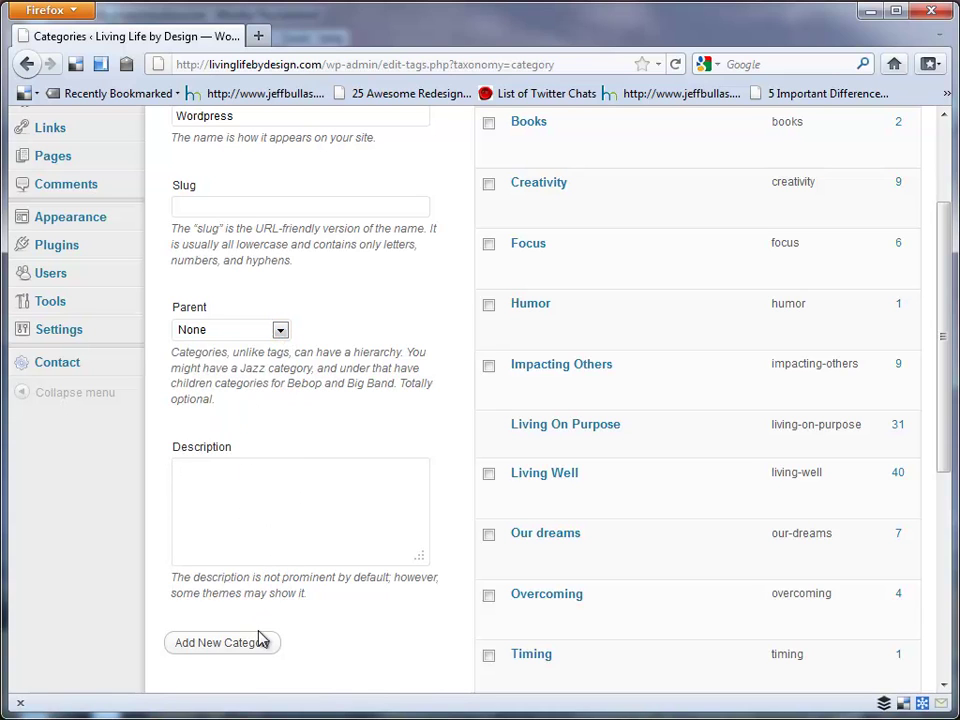
scroll(255, 650, "up", 1)
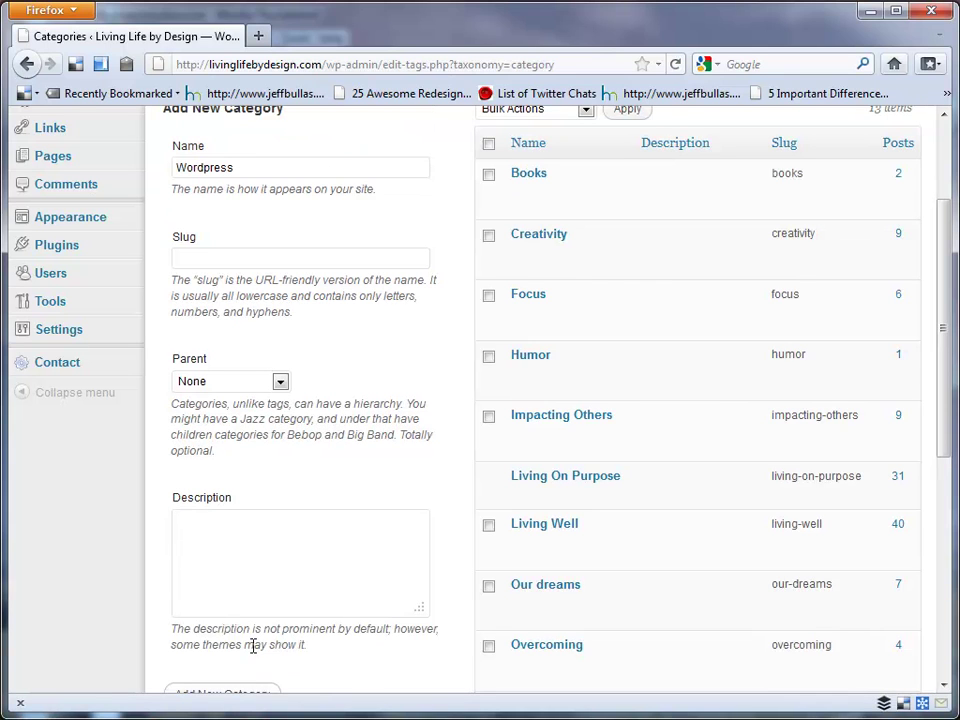
- Examine the table of existing categories through to its last entry and the message above the new-category form
mouse_move(568, 236)
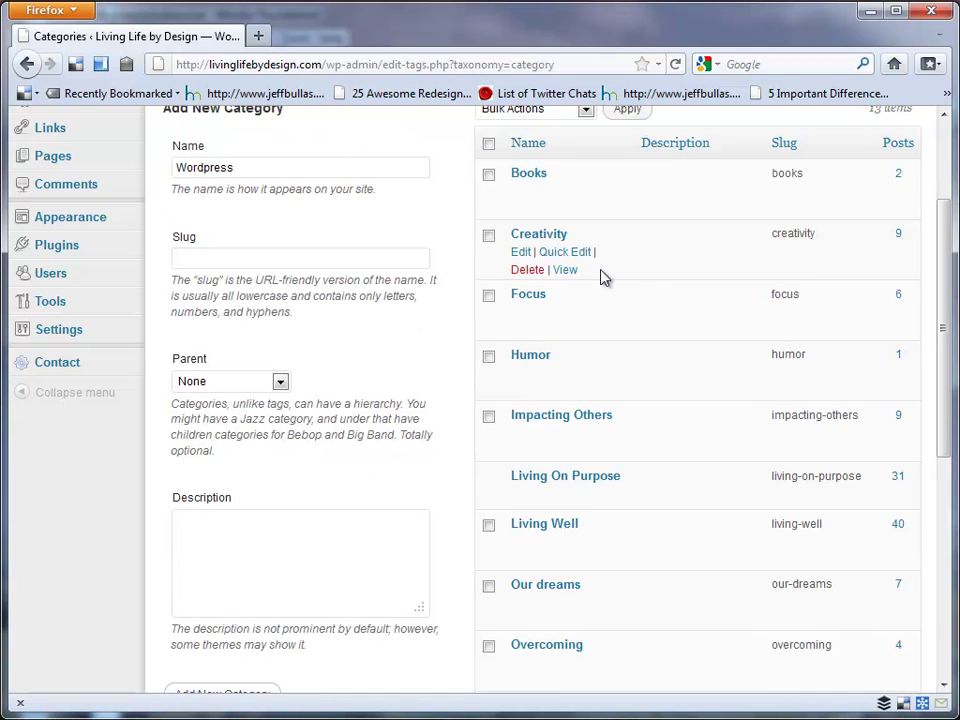
mouse_move(667, 380)
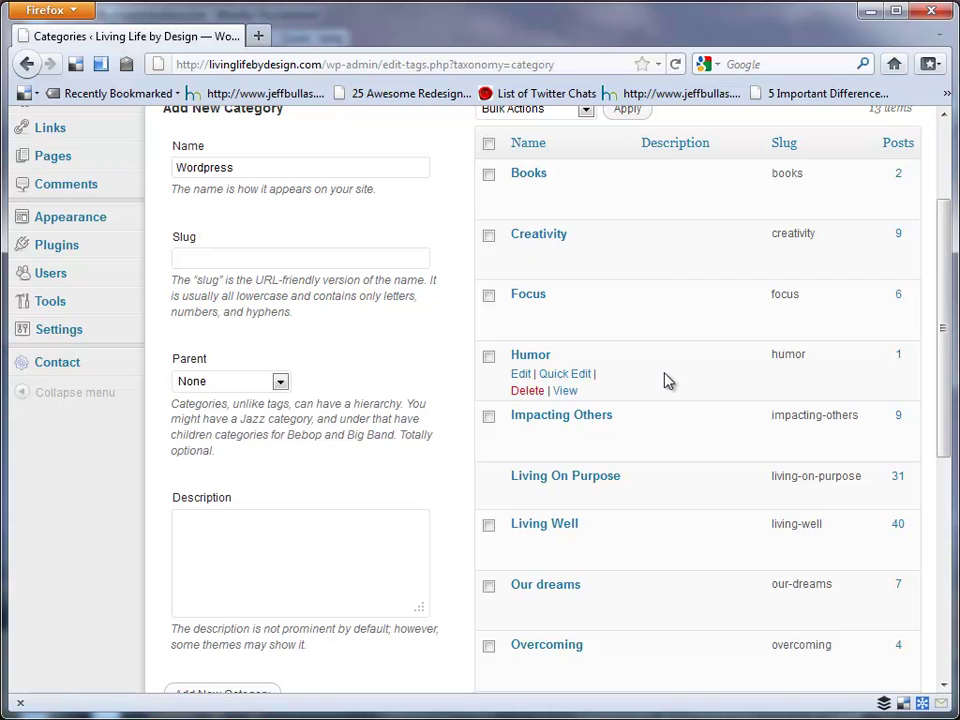
scroll(940, 282, "down", 2)
left_click_drag(940, 282, 947, 437)
mouse_move(729, 486)
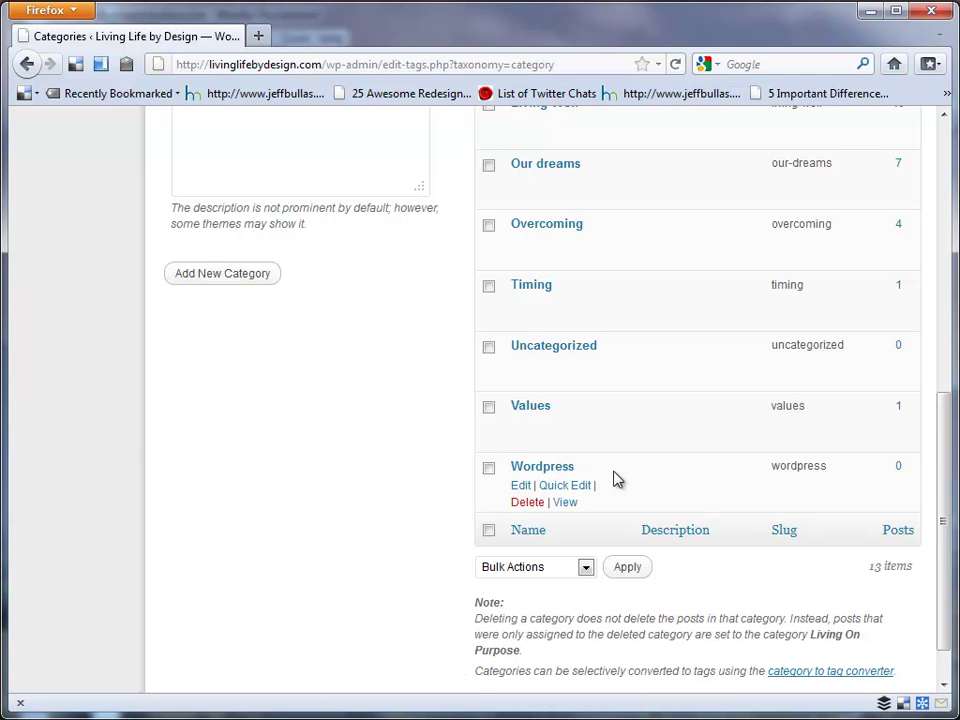
left_click_drag(949, 439, 948, 244)
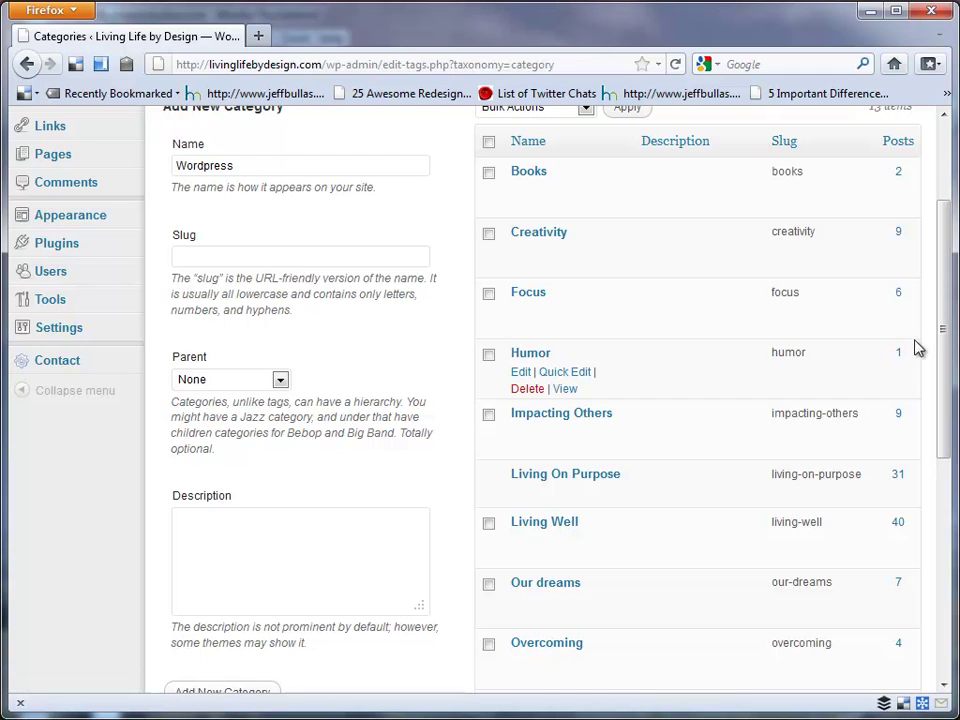
mouse_move(938, 343)
left_mouse_down()
mouse_move(942, 275)
mouse_move(938, 478)
mouse_move(945, 339)
left_mouse_up()
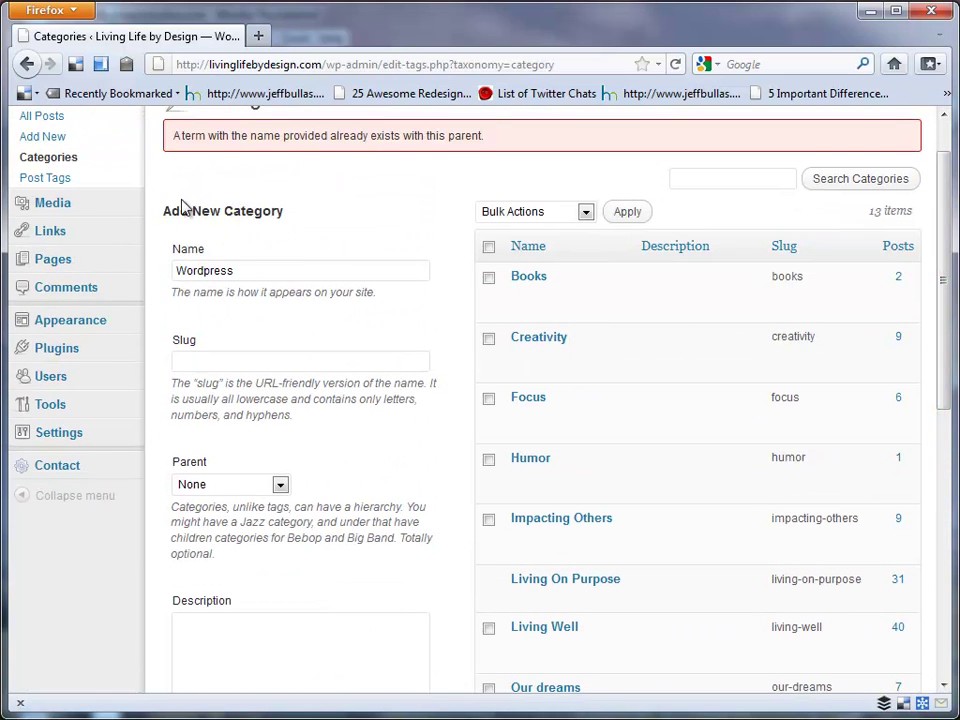
scroll(930, 293, "up", 1)
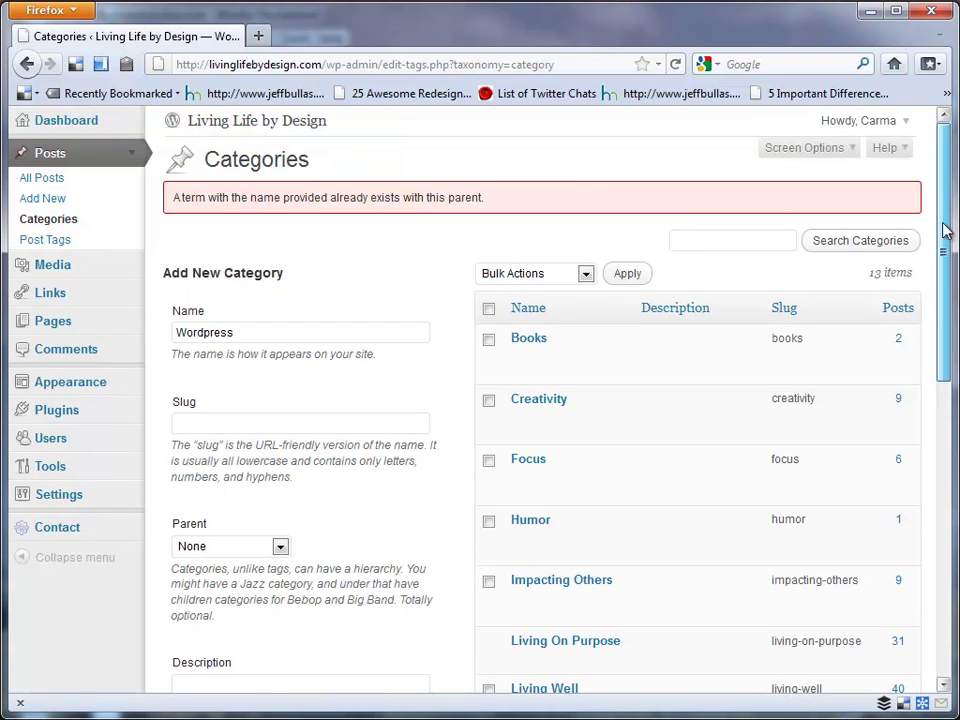
- Open "10 Inspirational Picture Quotes" from the list of all posts for editing and bring up the end of its category list
left_click(43, 179)
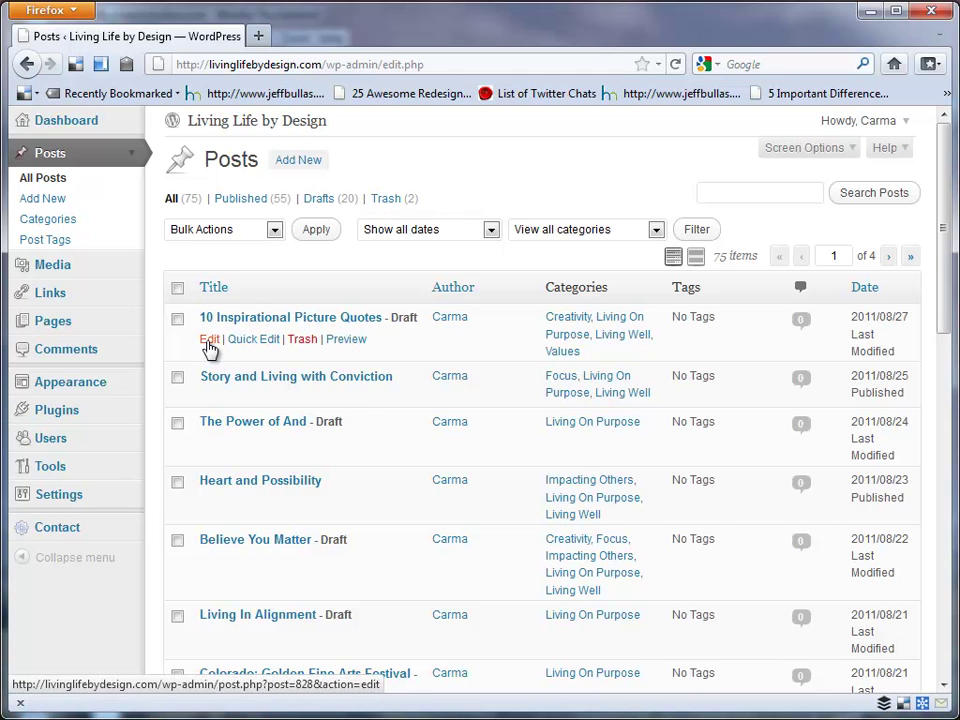
left_click(209, 341)
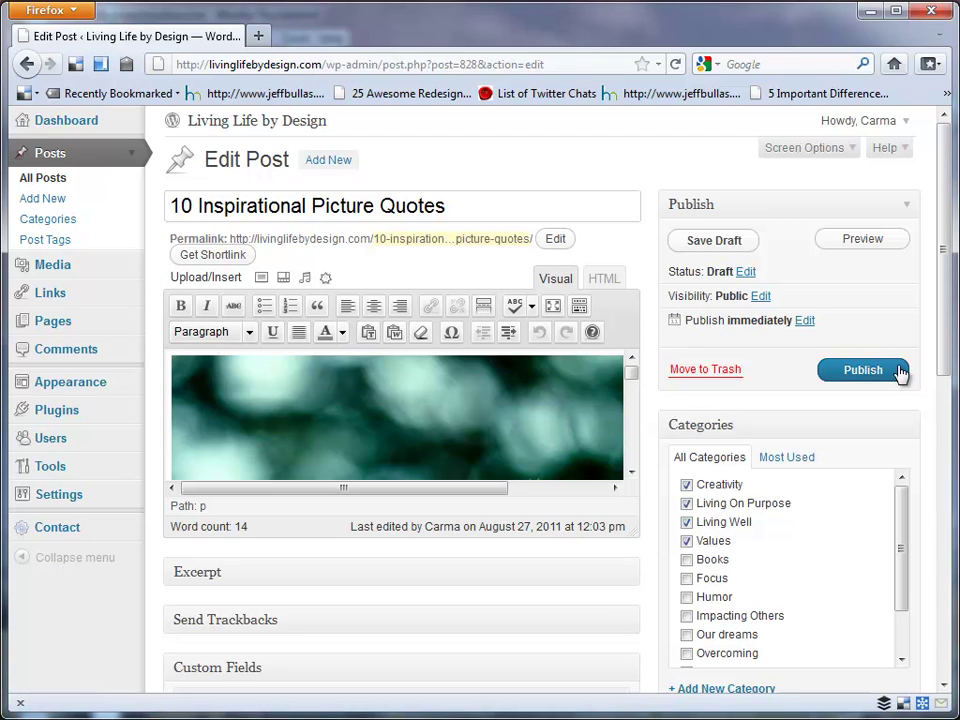
left_click_drag(948, 340, 948, 457)
left_click_drag(900, 272, 900, 356)
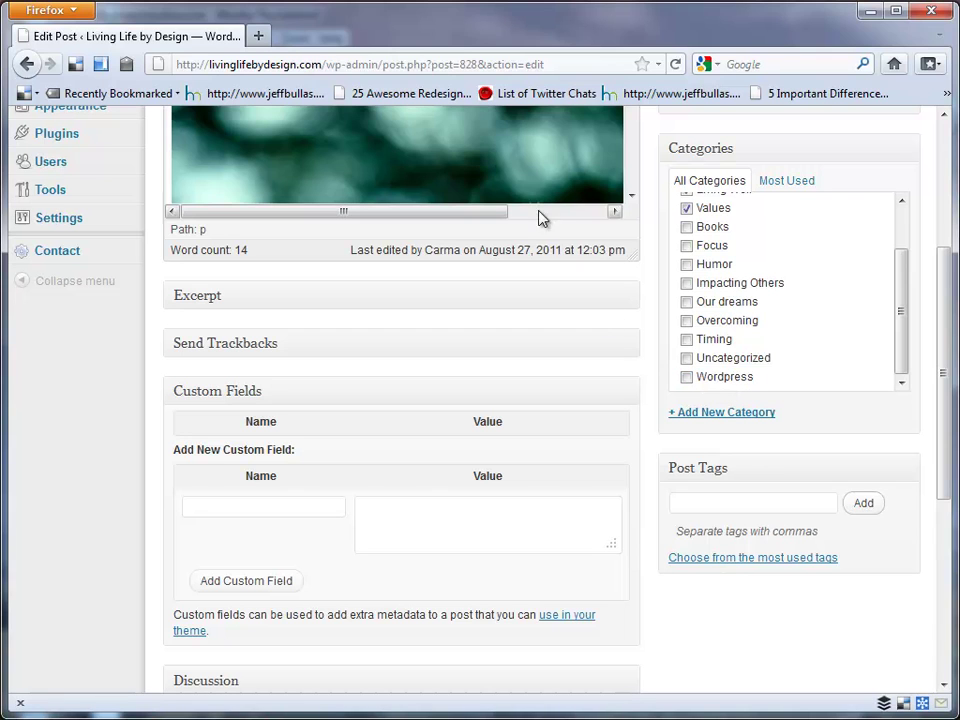
- Assign the Wordpress category to the post and clear it again
left_click(687, 379)
left_click_drag(943, 379, 955, 250)
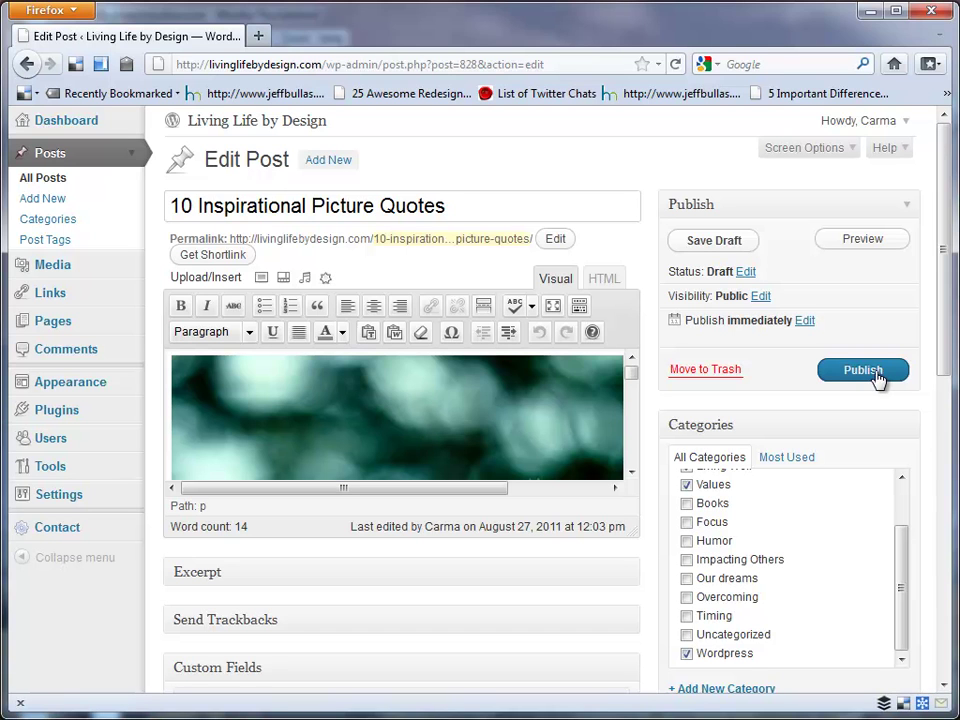
left_click_drag(948, 366, 948, 500)
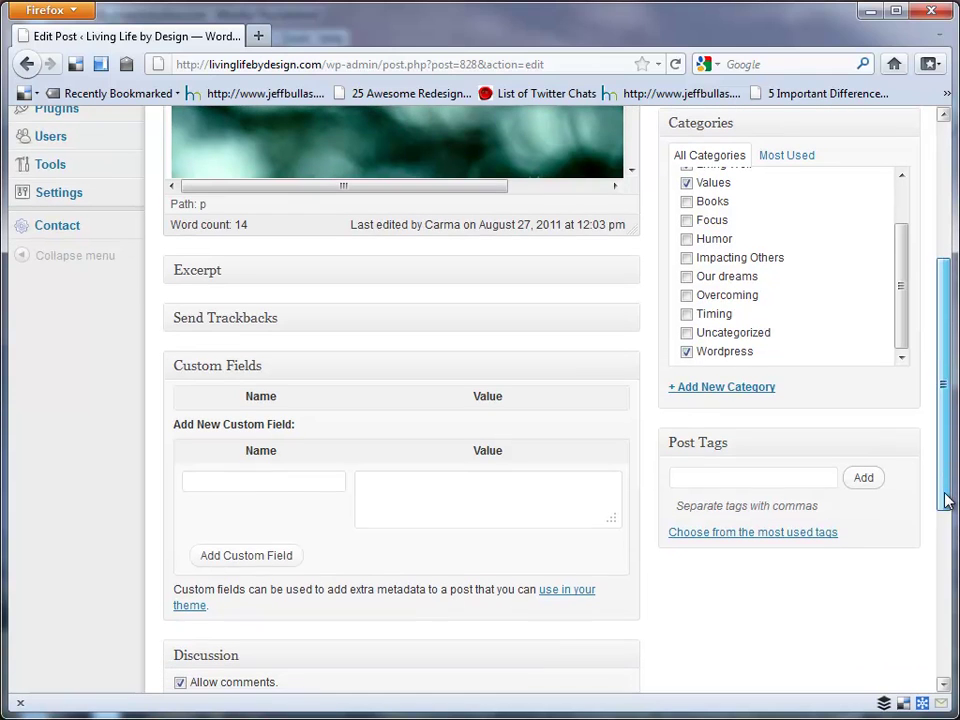
left_click(687, 353)
left_click_drag(945, 373, 945, 264)
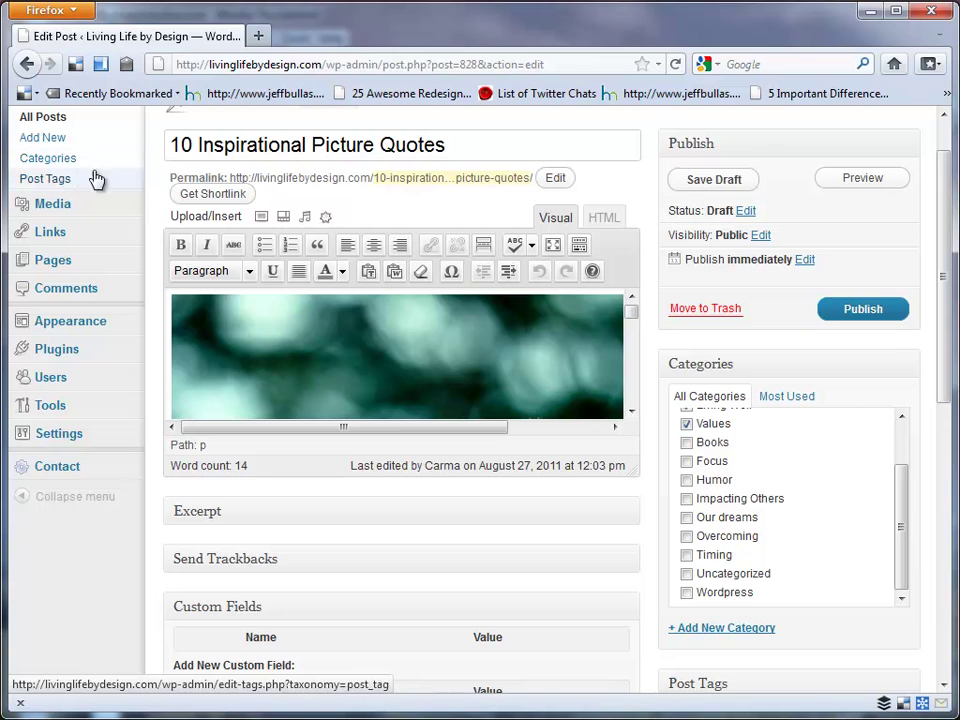
- Open the form for adding a new category directly within the post's category settings
left_click_drag(951, 380, 943, 340)
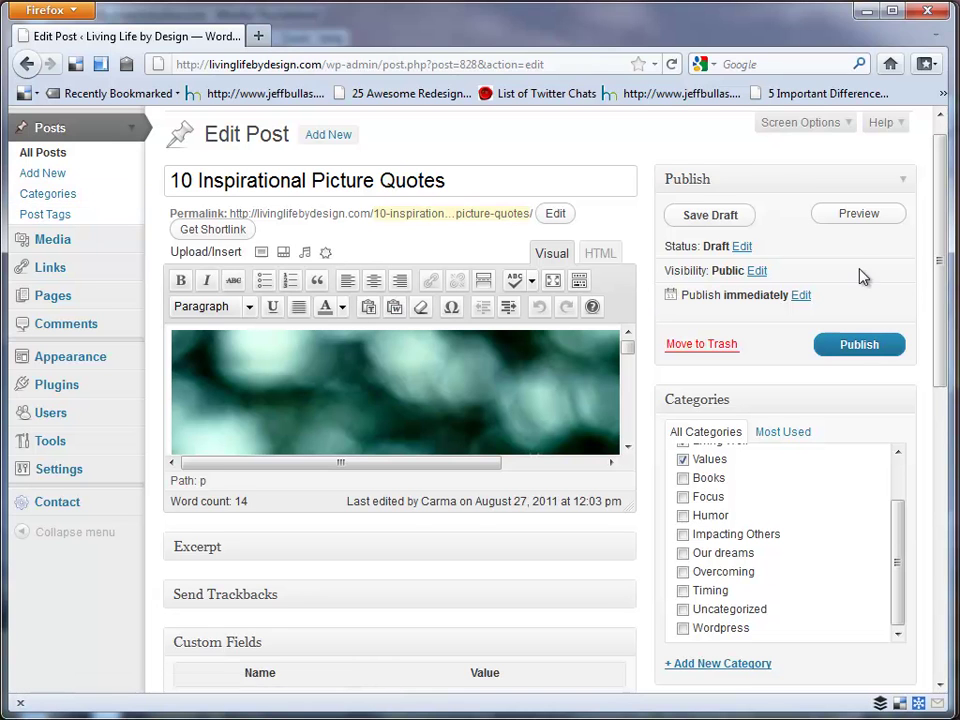
left_click_drag(943, 281, 936, 392)
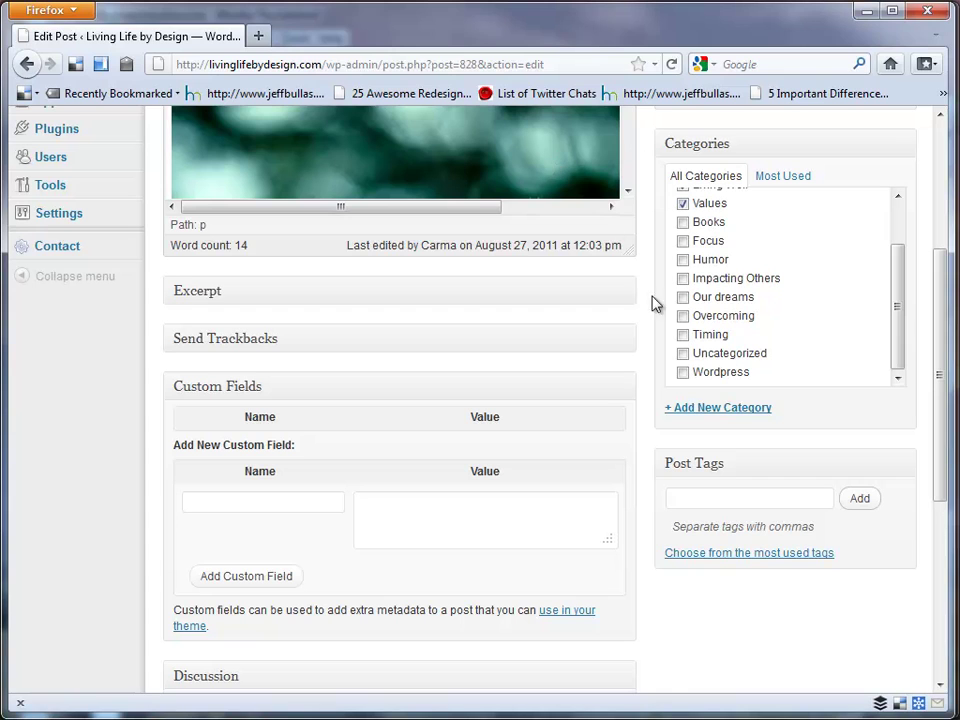
left_click(716, 409)
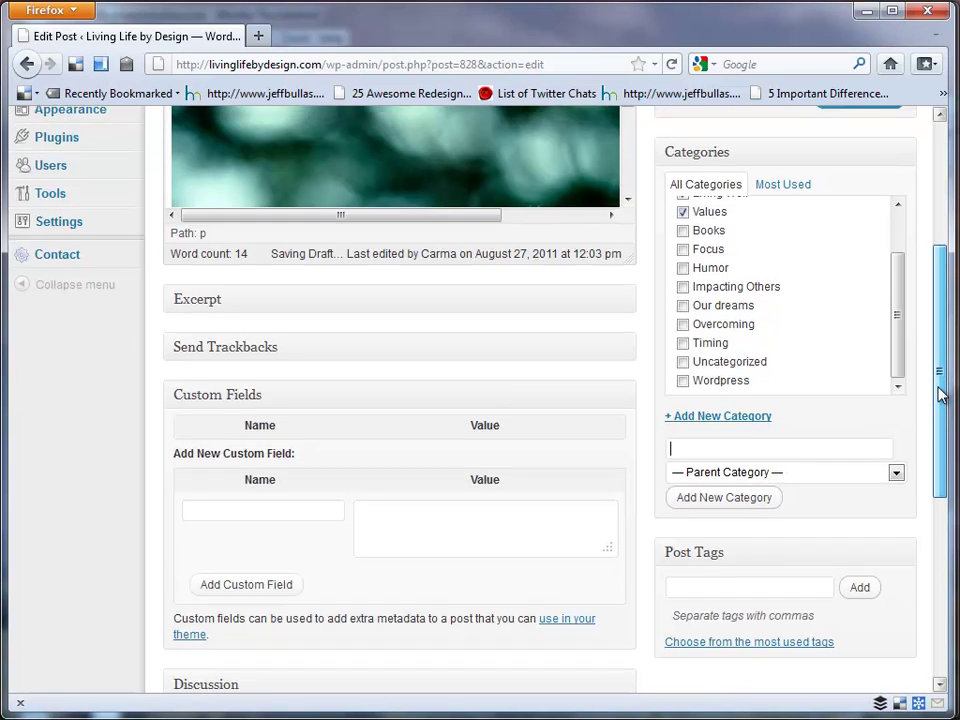
left_click_drag(940, 390, 936, 420)
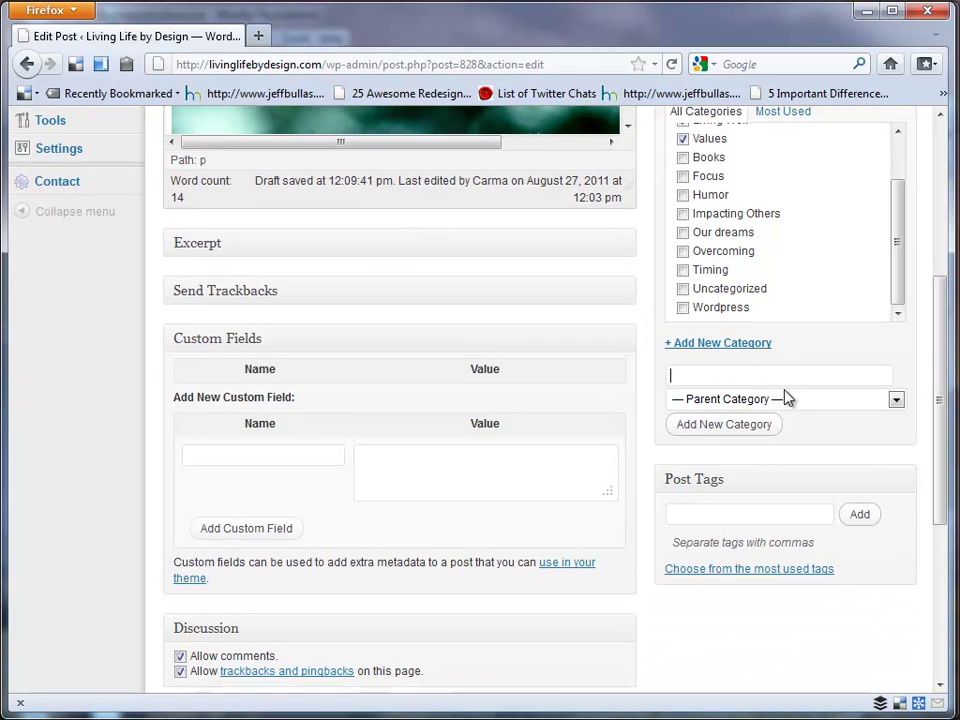
left_click_drag(940, 405, 936, 252)
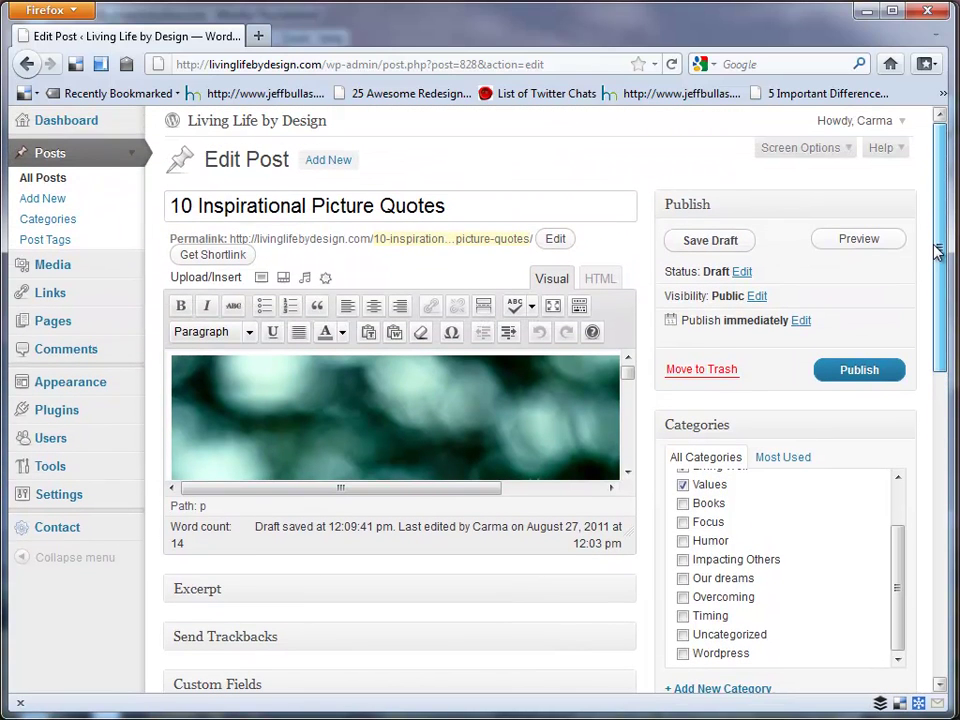